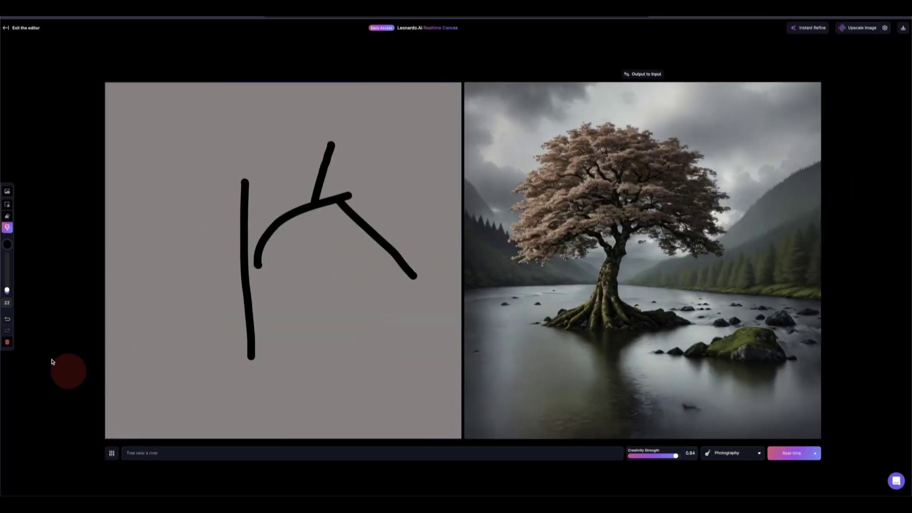
In the Realtime Canvas, delete all sample sketch strokes and select the old 'Tree near a river' prompt
click(9, 213)
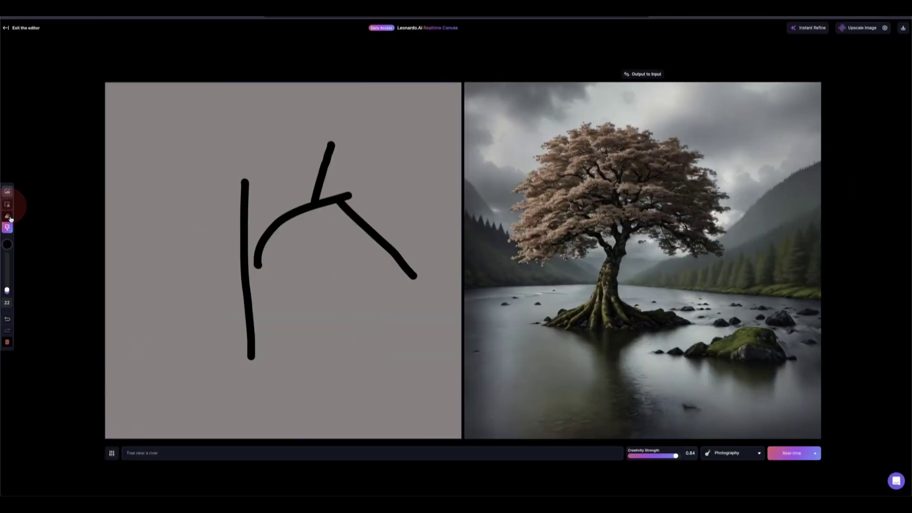
click(7, 204)
drag(189, 148, 437, 392)
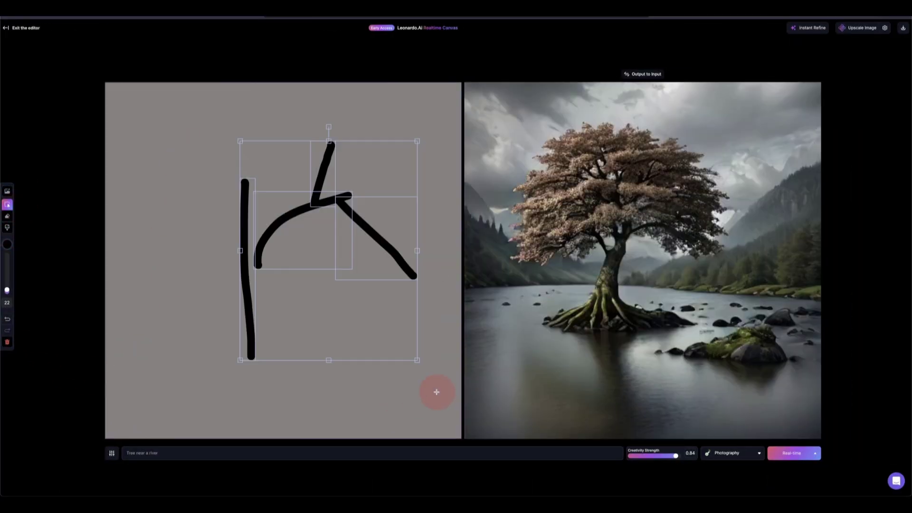
key(Delete)
drag(166, 455, 94, 450)
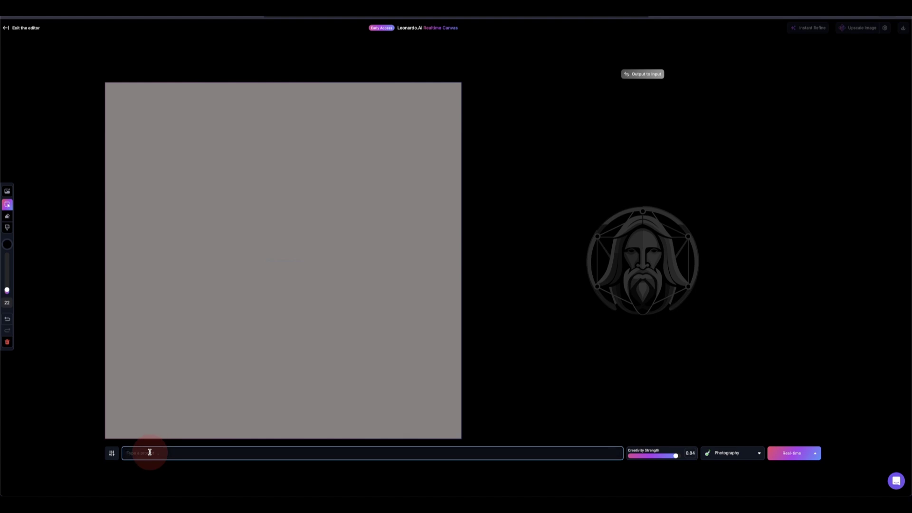
Enter the prompt 'Dog sitting, grass, near a tree, a river running by, forest', then select it for replacement
text(Dog sitting, grass, ne)
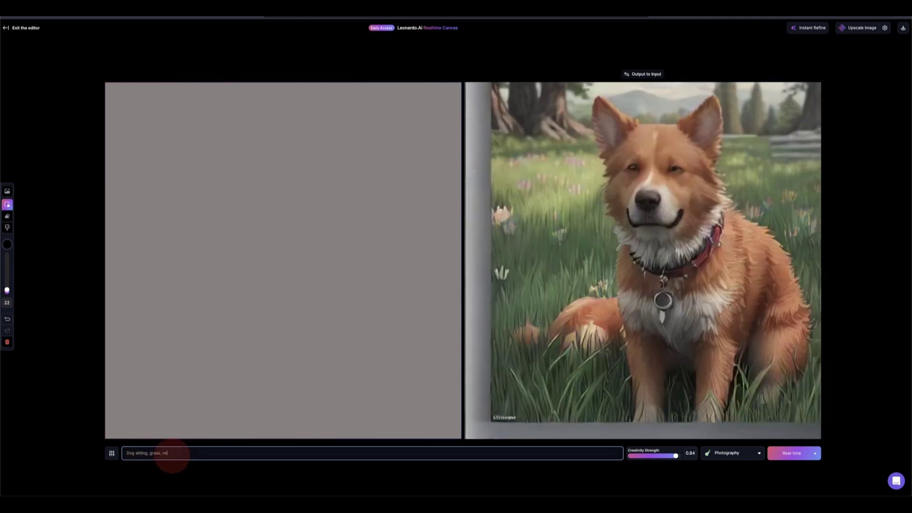
text(ar a tree)
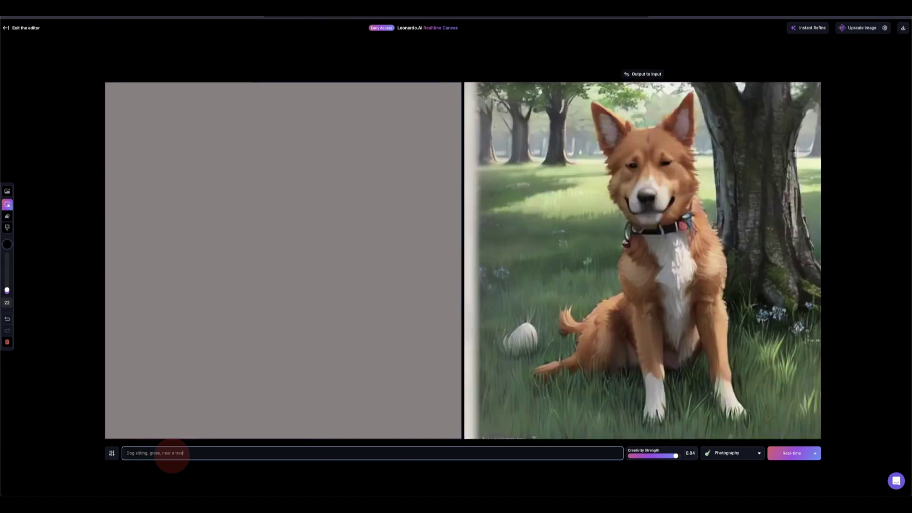
text(, a river running by)
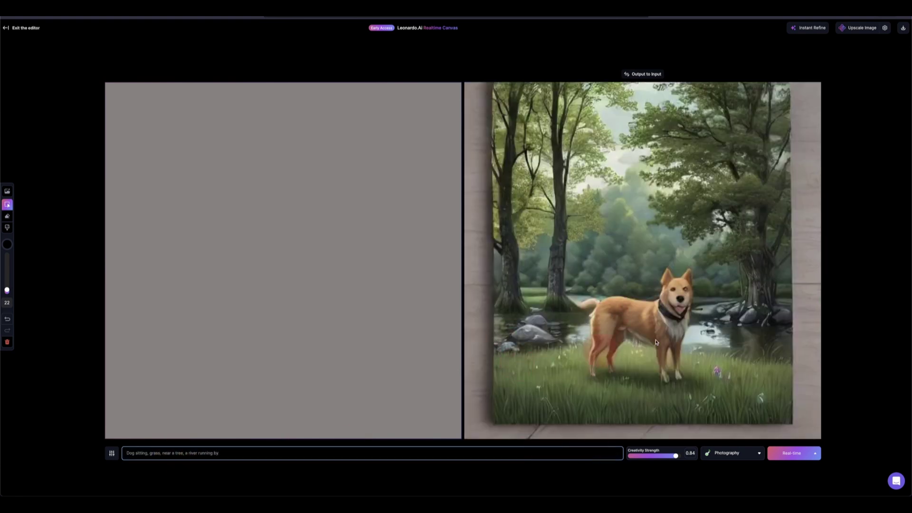
text(, forest)
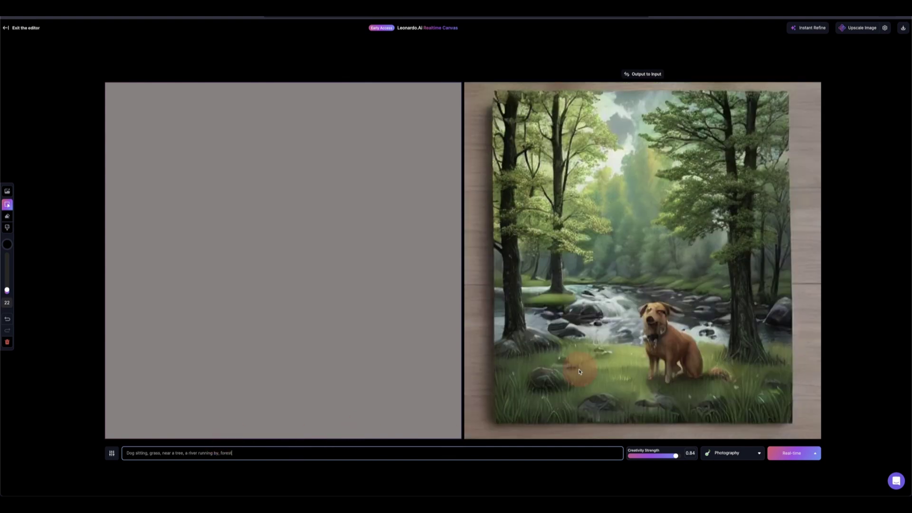
drag(233, 452, 122, 453)
Replace the prompt with 'tree flowers, river'
text(tree)
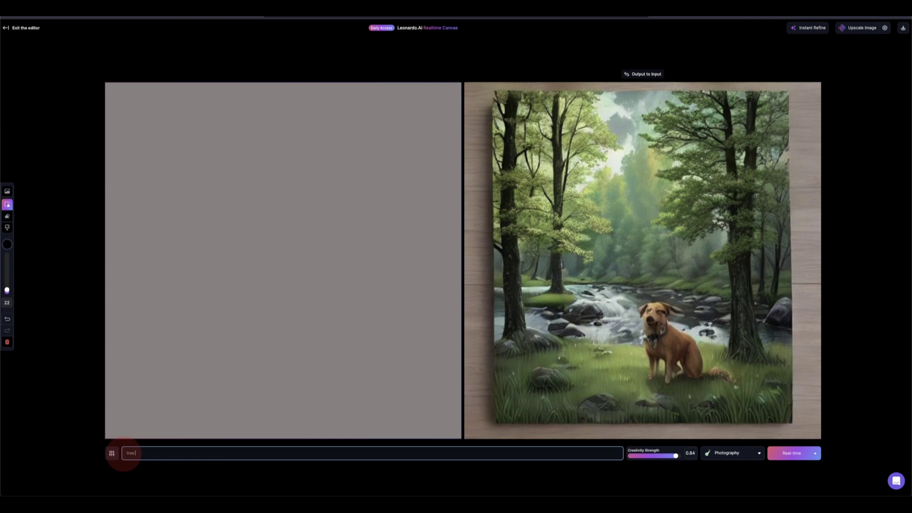
text( flowers)
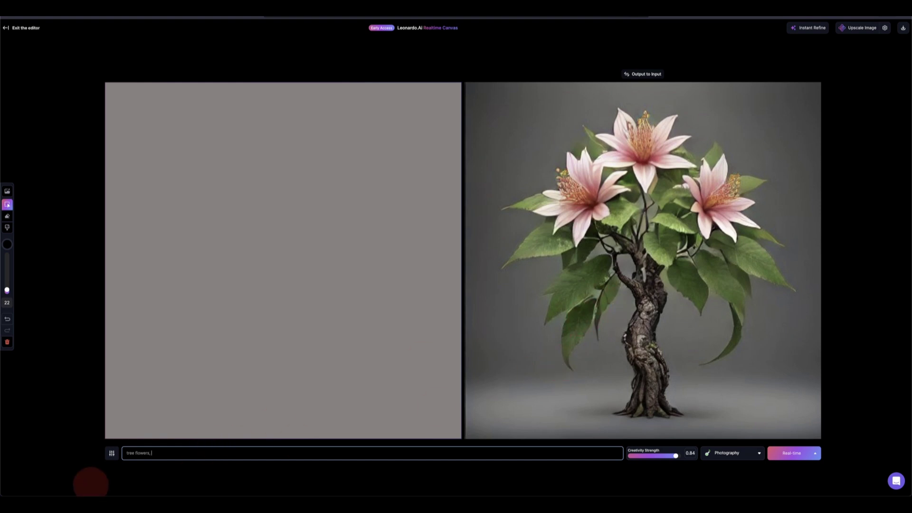
text(, )
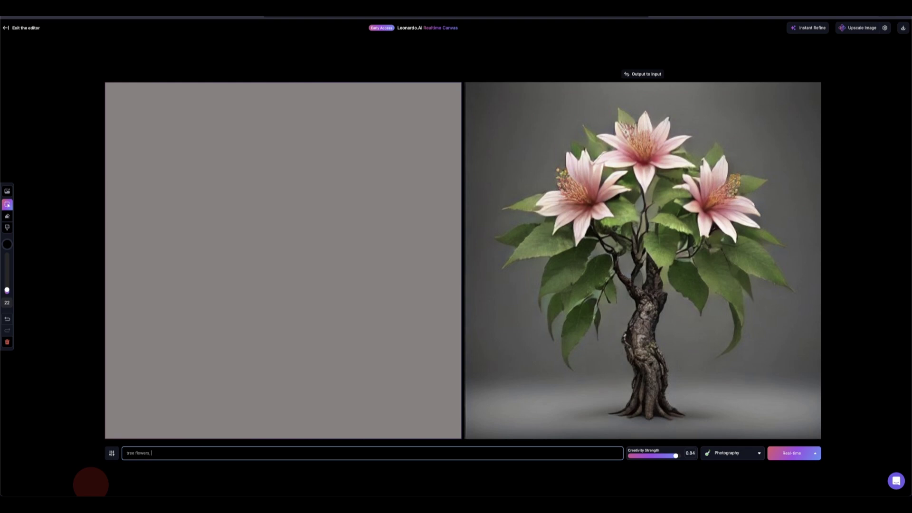
text(river)
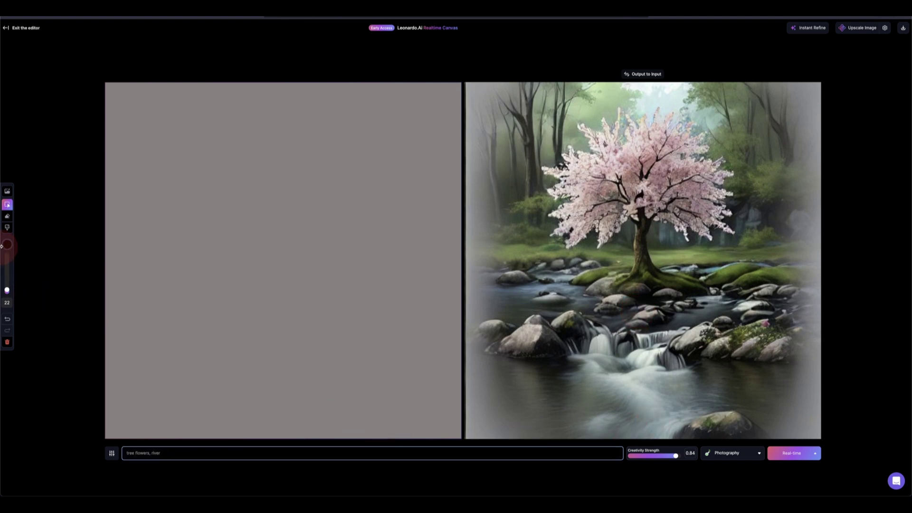
With the Brush, sketch an S-shaped trunk plus a right branch and an upper-left branch
click(6, 229)
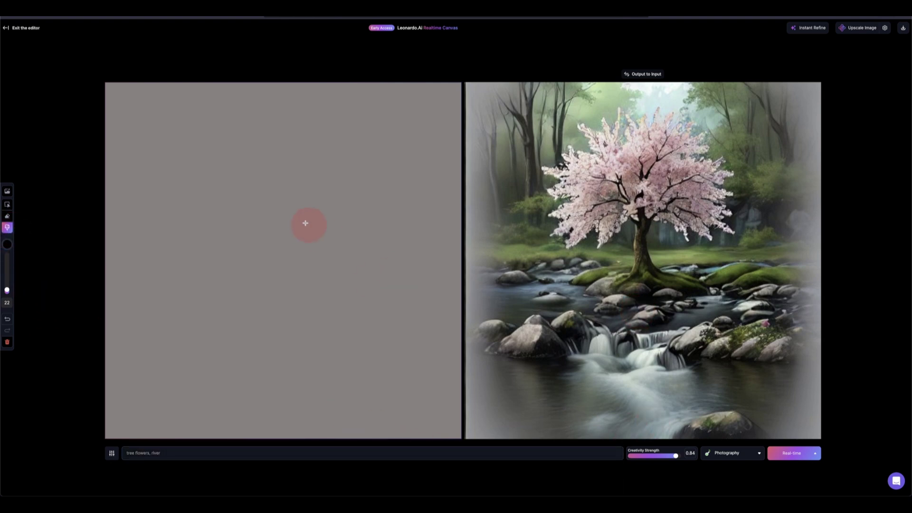
mouse_move(347, 163)
mouse_down()
mouse_move(276, 193)
mouse_move(262, 244)
mouse_move(295, 342)
mouse_move(261, 389)
mouse_up()
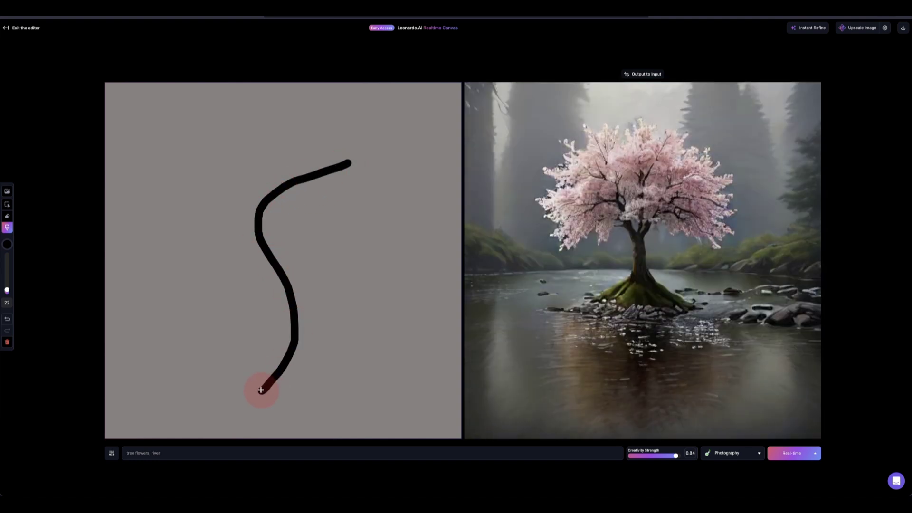
click(646, 281)
click(270, 242)
drag(270, 251, 401, 207)
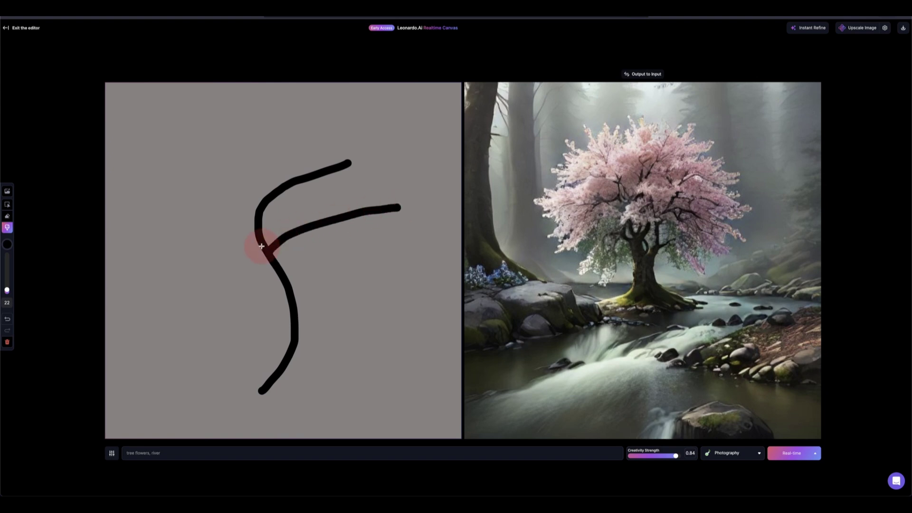
drag(250, 219, 201, 172)
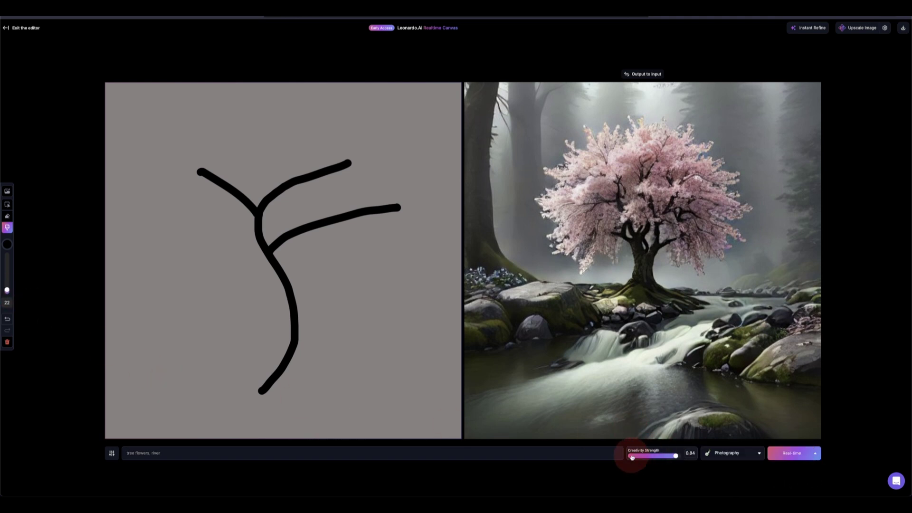
Keep the Photography style and upscale the pink blossom tree image
click(727, 453)
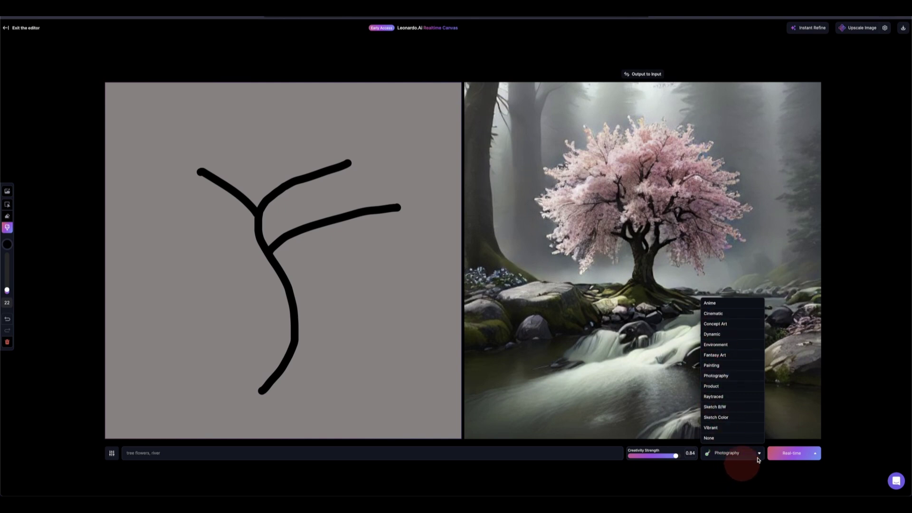
click(871, 359)
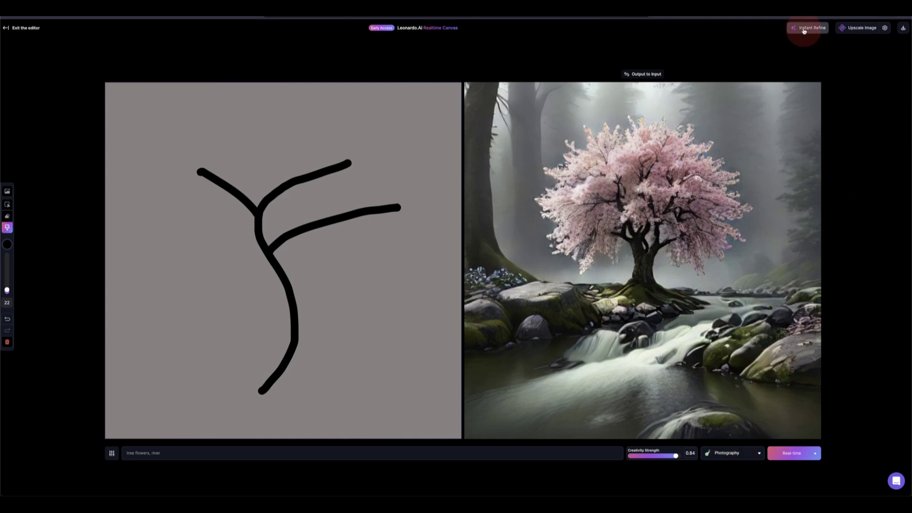
click(867, 29)
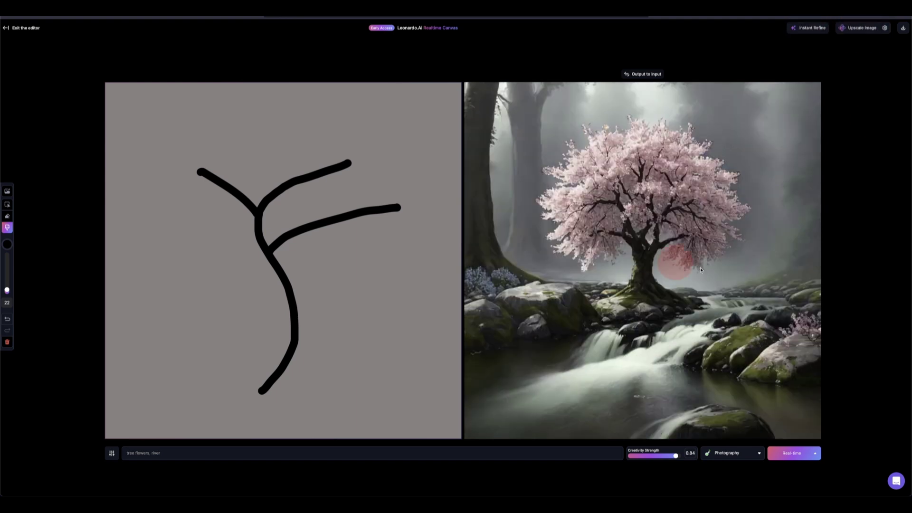
Exit the canvas editor and go to the Image Generation page to find the upscaled tree
click(8, 28)
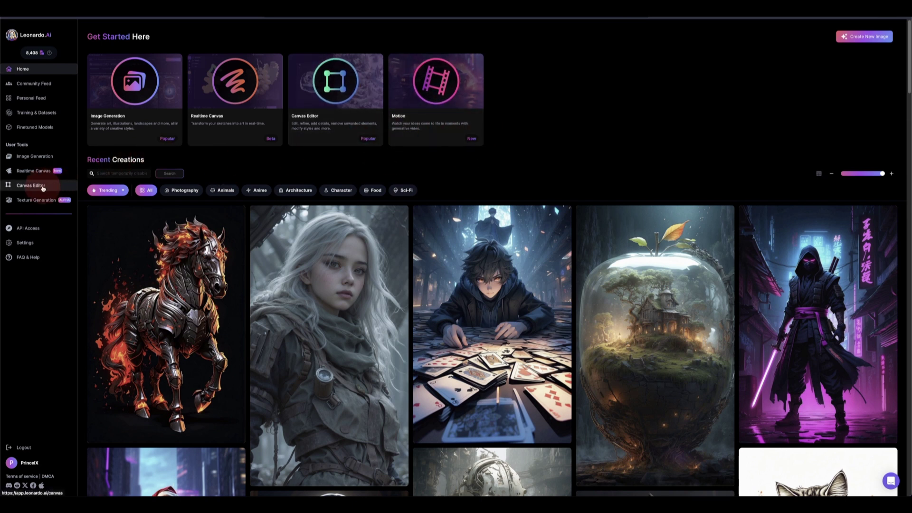
click(27, 162)
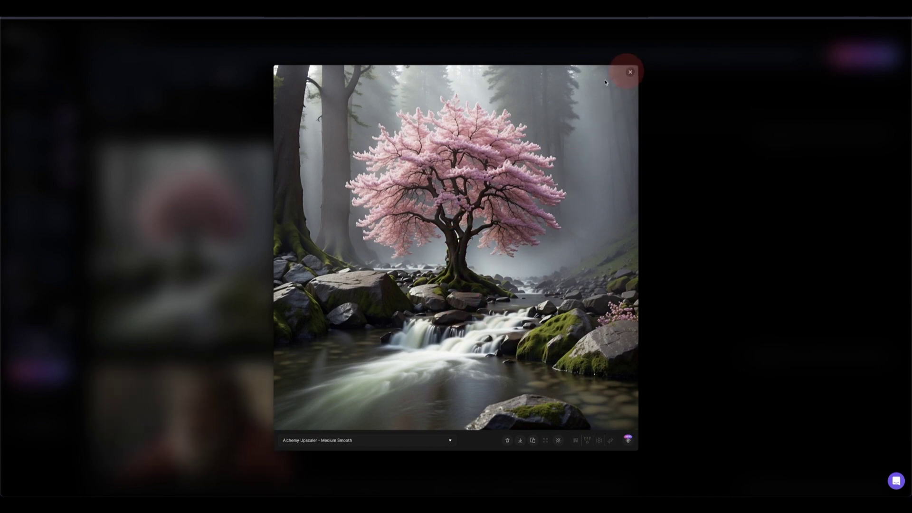
Start a Motion video from the tree image with Motion Strength lowered from 5 to 4
key(Escape)
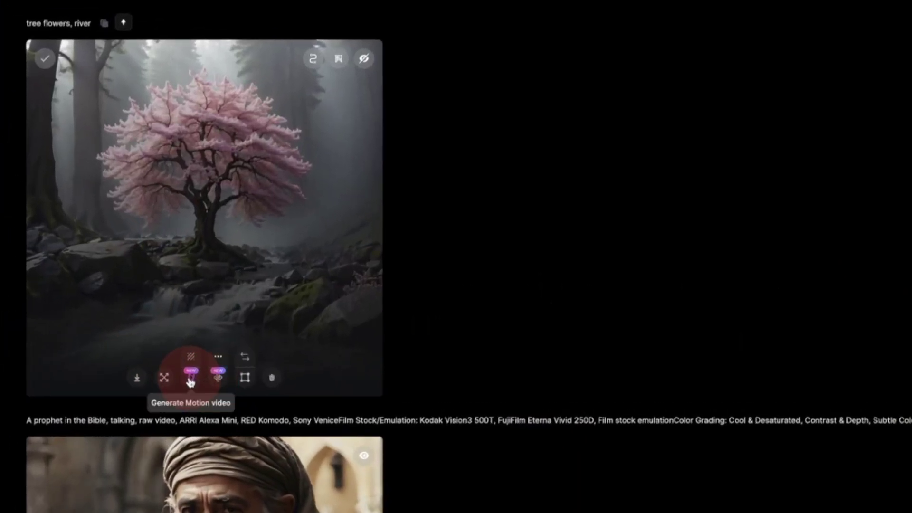
click(191, 379)
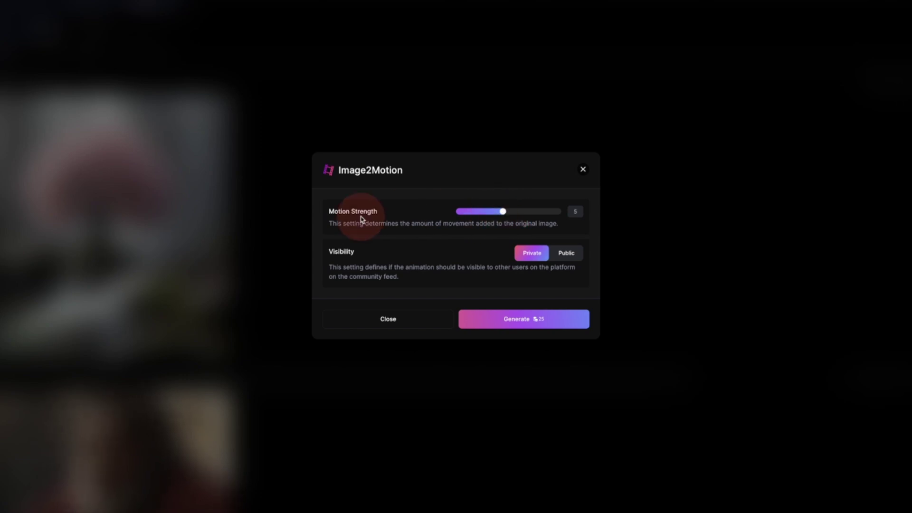
mouse_move(495, 214)
mouse_down()
mouse_move(527, 209)
mouse_move(491, 217)
mouse_up()
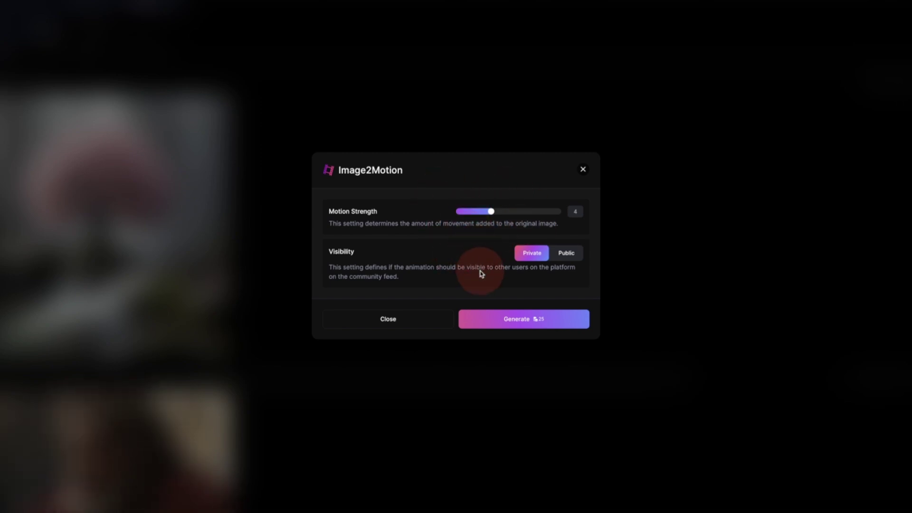
Generate the blossom tree Motion video at strength 4
click(522, 319)
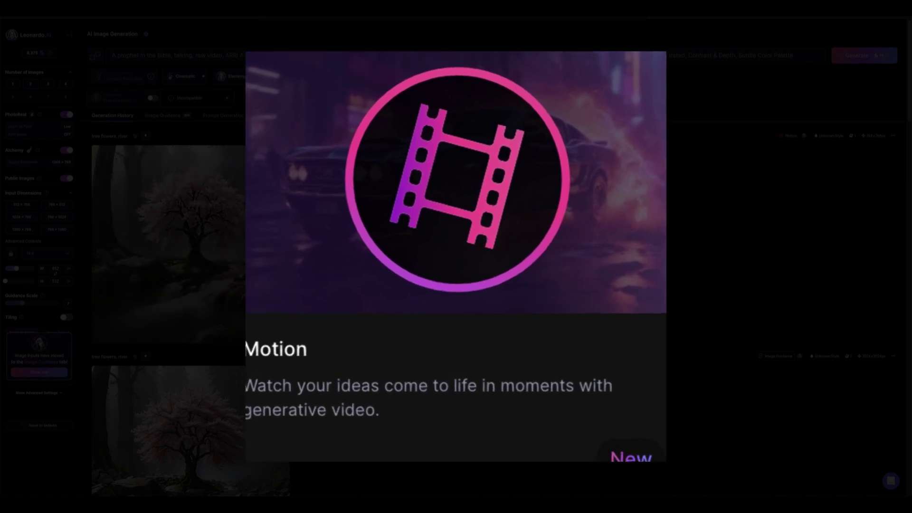
Close the Motion promo card to return to the generation history
click(323, 266)
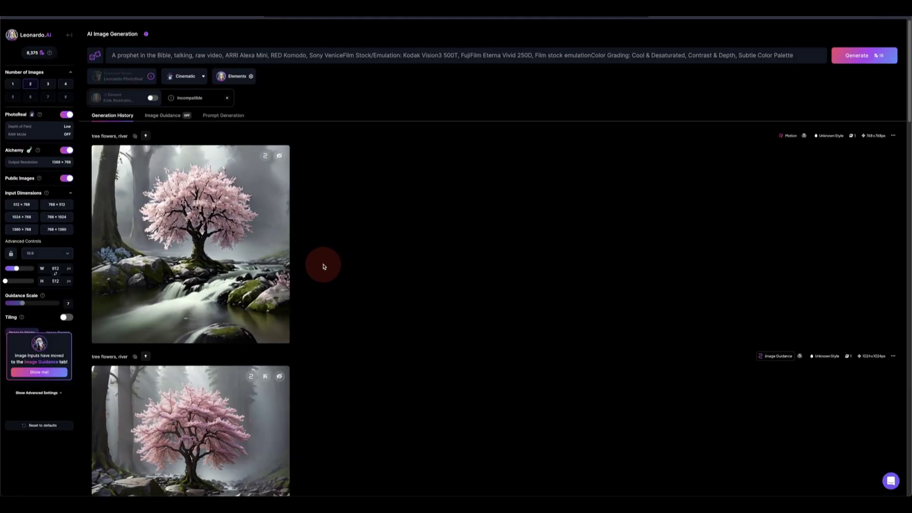